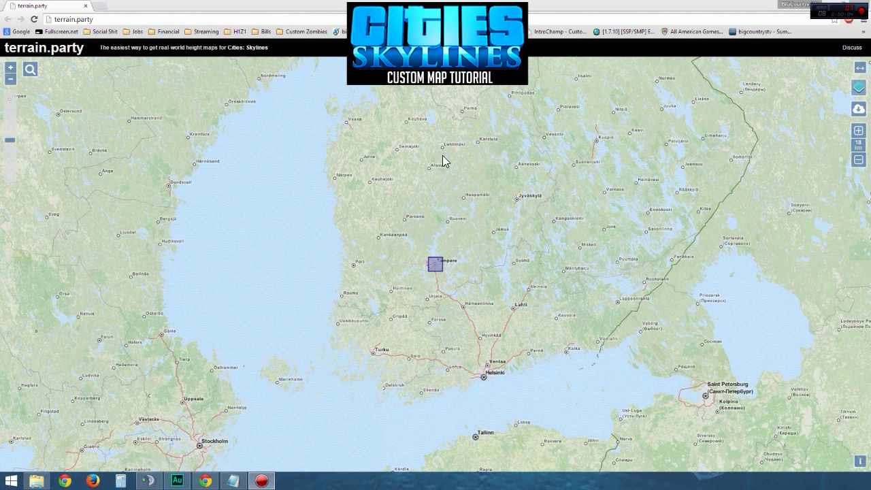
Search the map for Cleveland, Ohio and bring the selection square over the city into close view
left_click(30, 71)
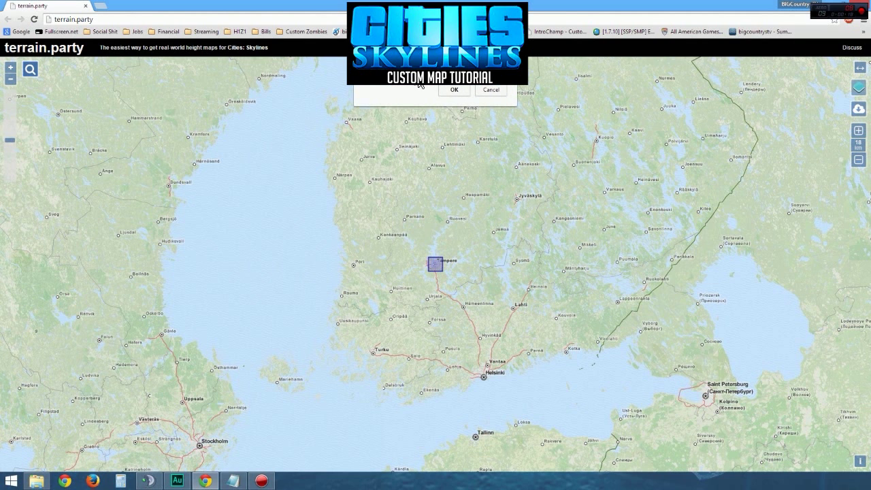
left_click(454, 92)
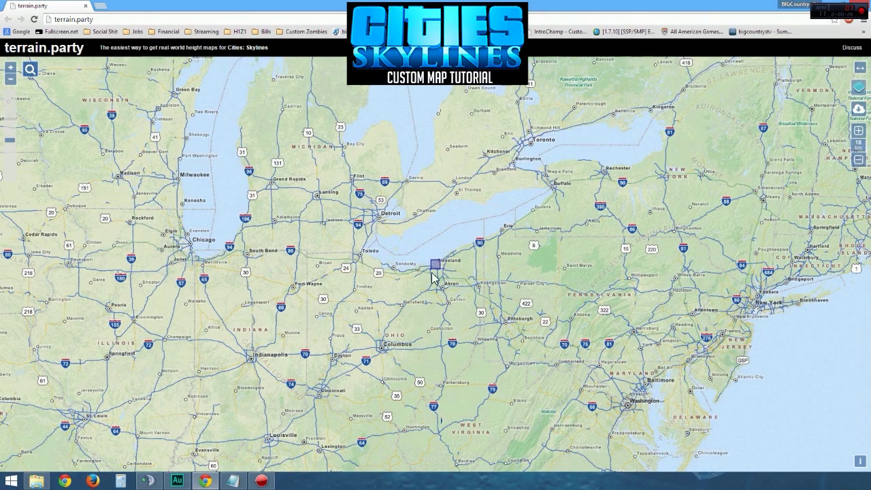
scroll(439, 267, "up", 2)
scroll(437, 270, "up", 3)
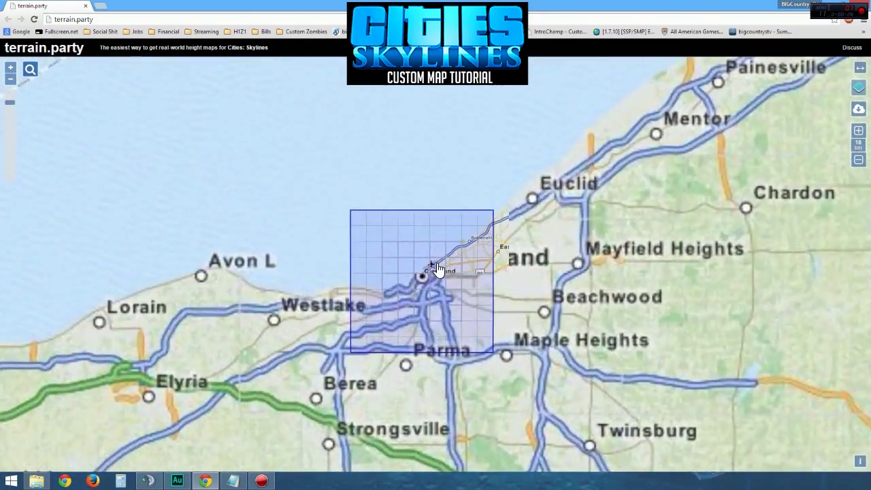
Position the selection square over Cleveland and its lakefront, and download the area's height maps as "Cleveland Oh"
left_click_drag(424, 309, 421, 302)
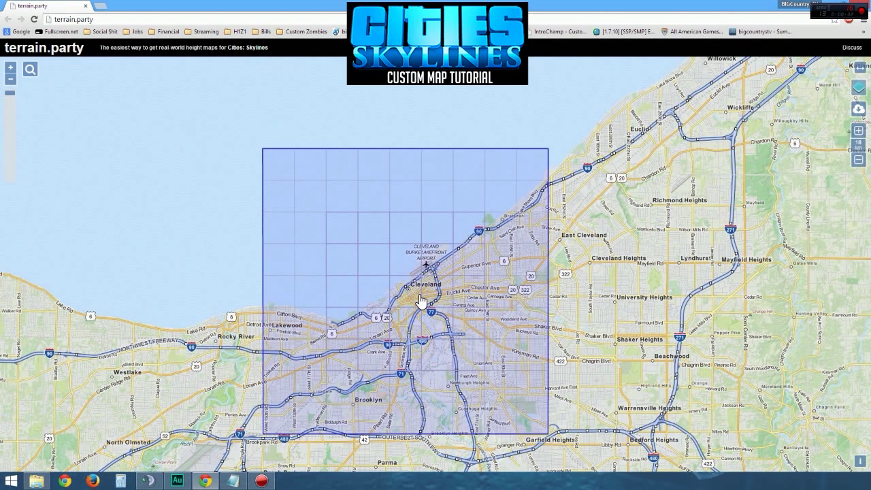
mouse_move(421, 302)
left_mouse_down()
mouse_move(427, 310)
mouse_move(425, 303)
left_mouse_up()
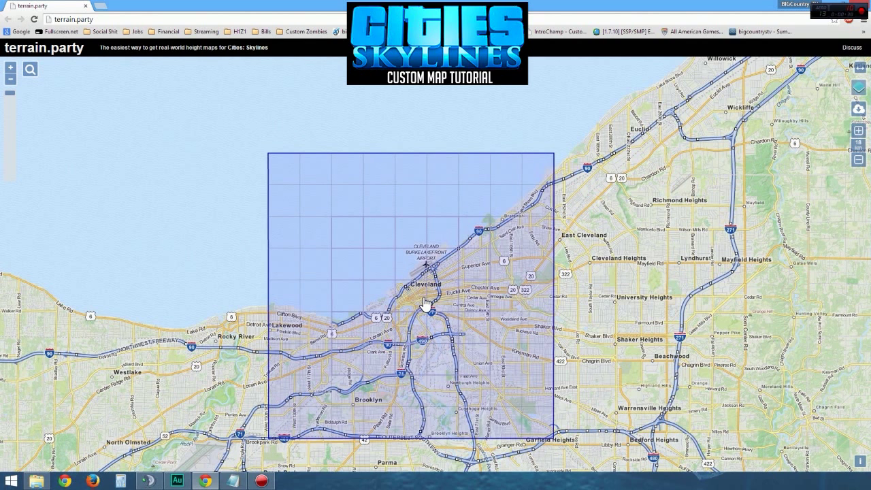
left_click(858, 110)
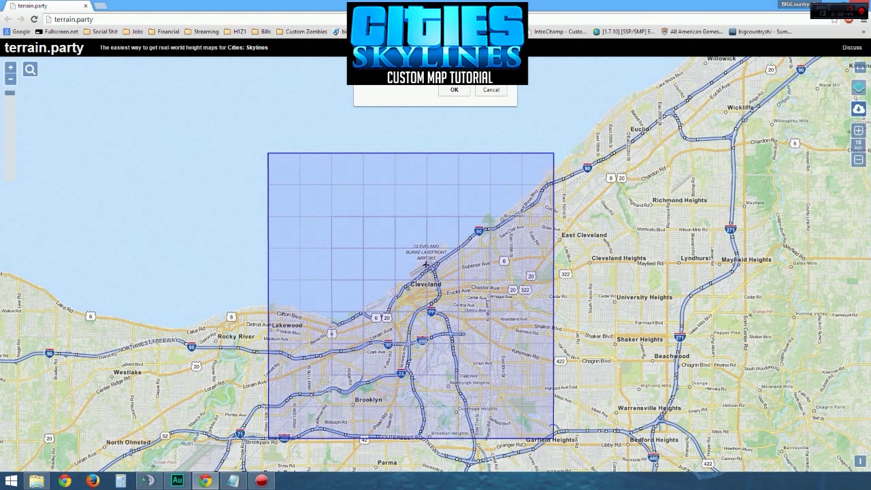
left_click(452, 91)
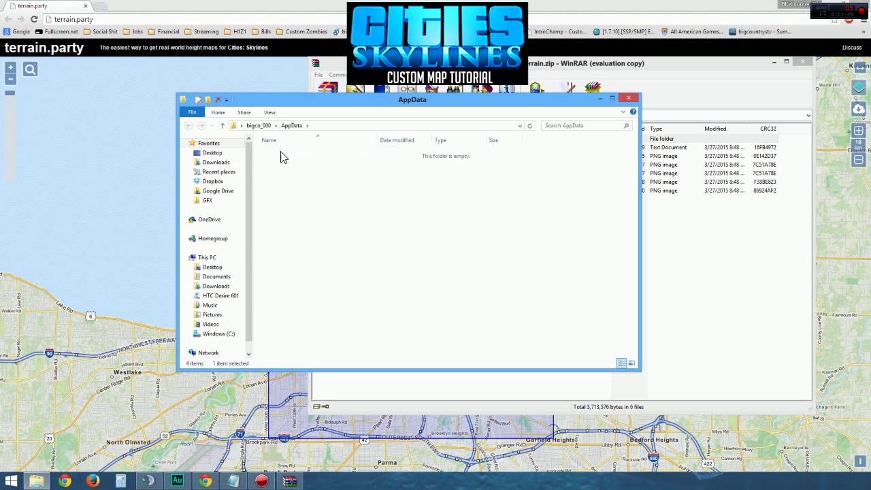
Open the Heightmaps folder under AppData > Local > Colossal Order > Cities_Skylines > Addons > MapEditor
double_click(281, 155)
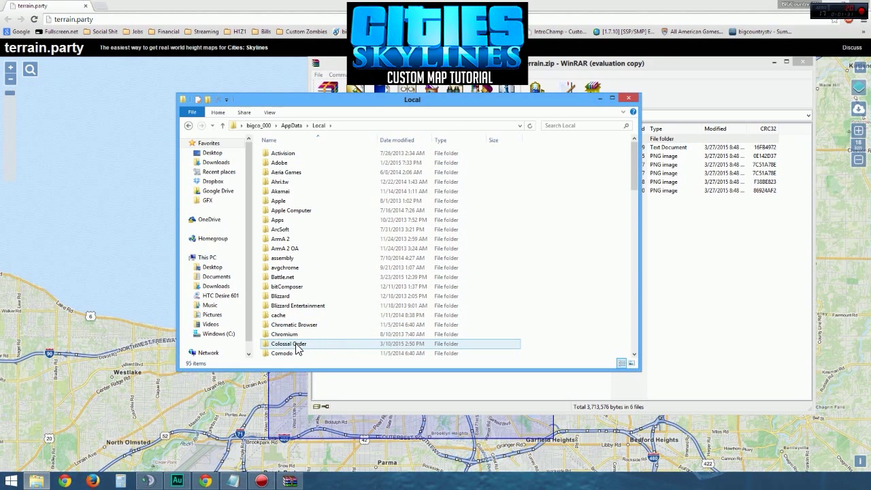
double_click(296, 349)
left_click(303, 158)
key("Delete")
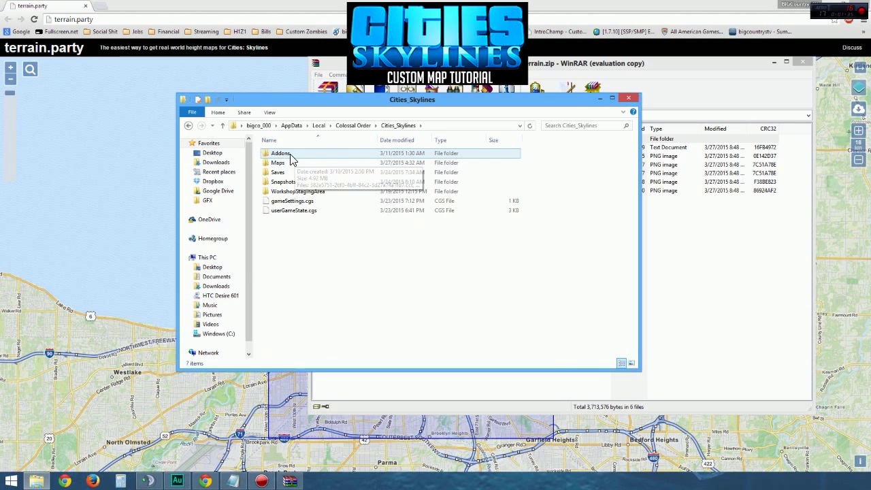
double_click(291, 159)
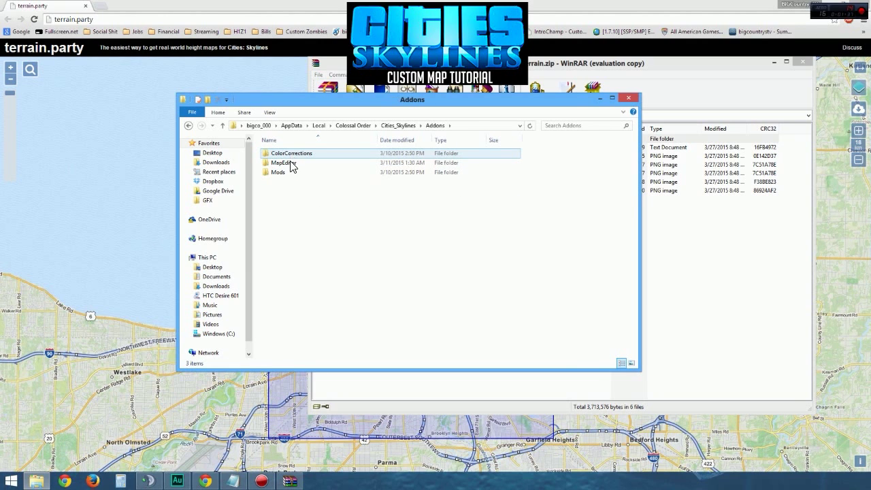
double_click(291, 166)
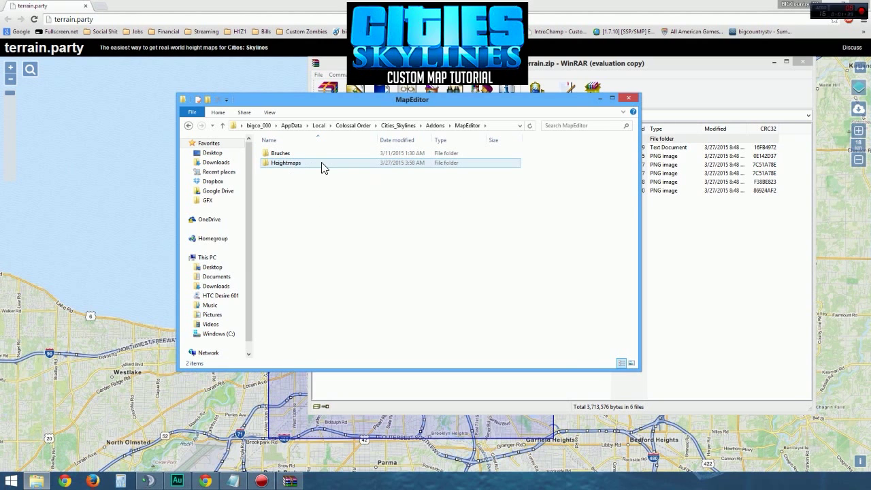
double_click(308, 168)
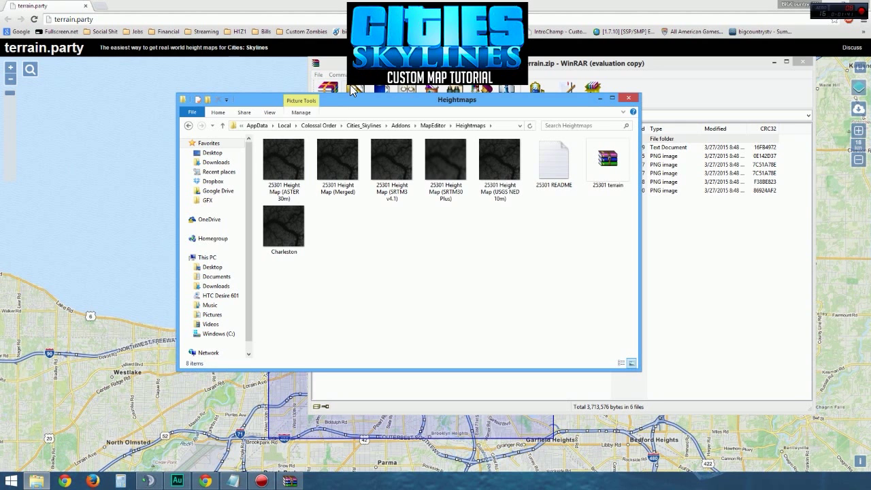
Extract the Cleveland Oh height map files from the downloaded archive into the Heightmaps folder
left_click_drag(354, 100, 261, 86)
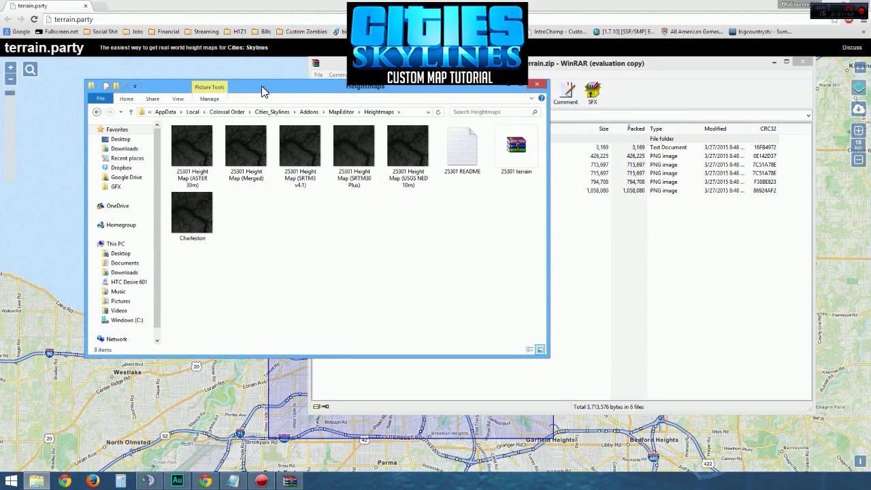
left_click(645, 63)
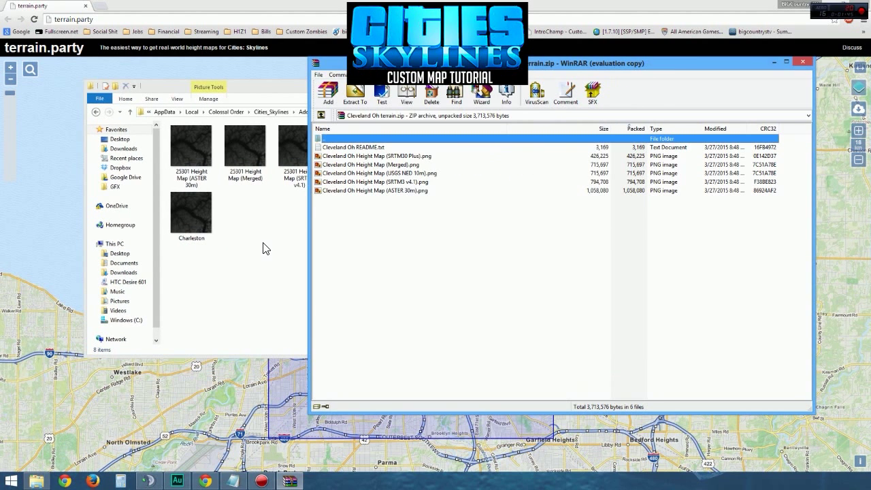
left_click_drag(377, 218, 264, 271)
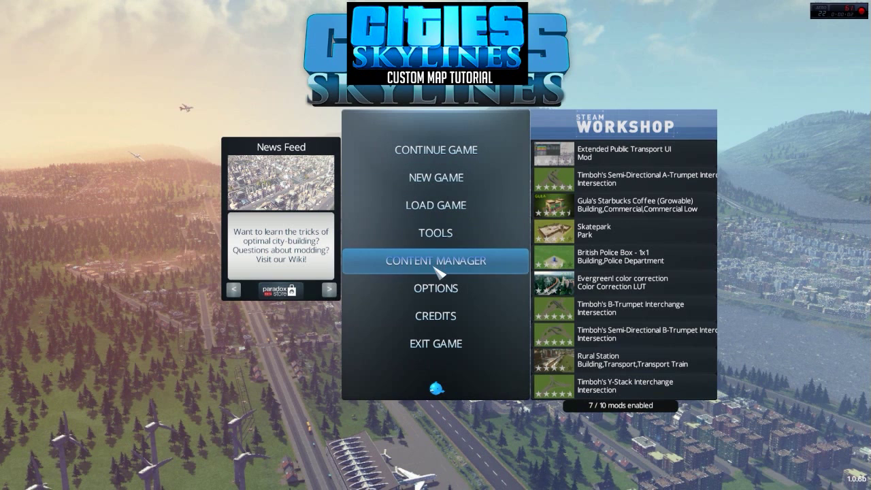
In Cities: Skylines, create a new map in the Map Editor with the Temperate theme
left_click(443, 234)
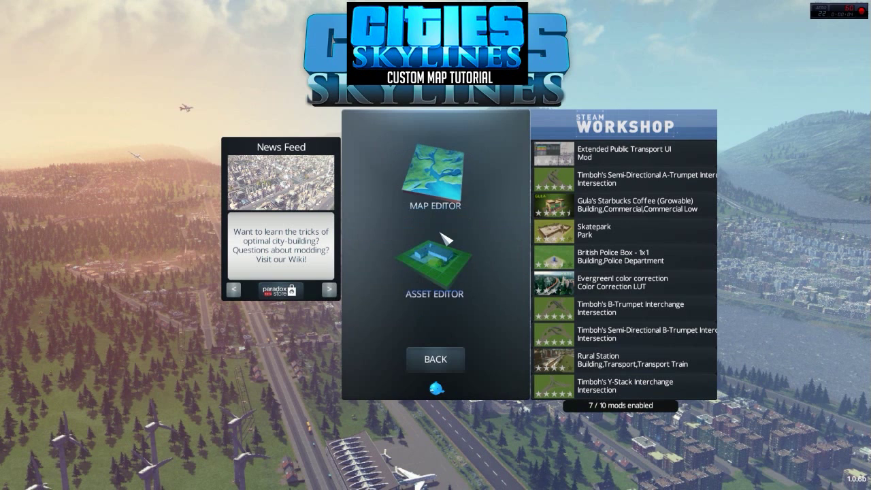
mouse_move(481, 232)
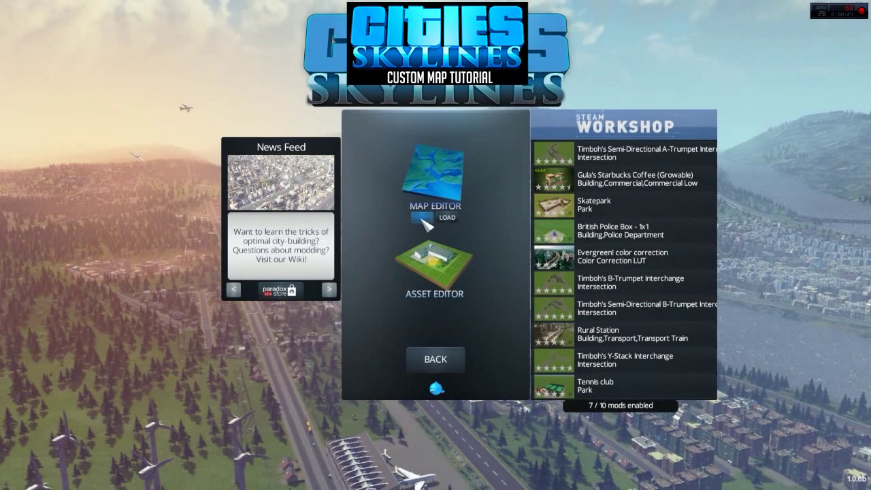
left_click(423, 220)
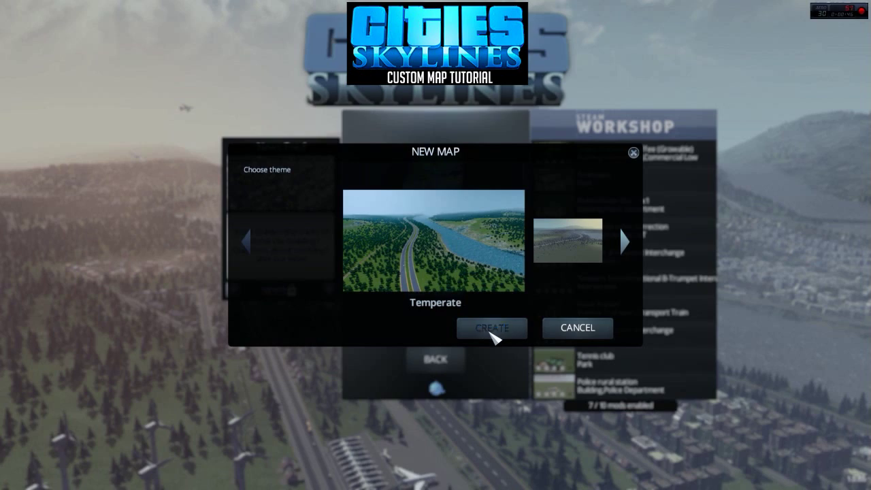
left_click(494, 332)
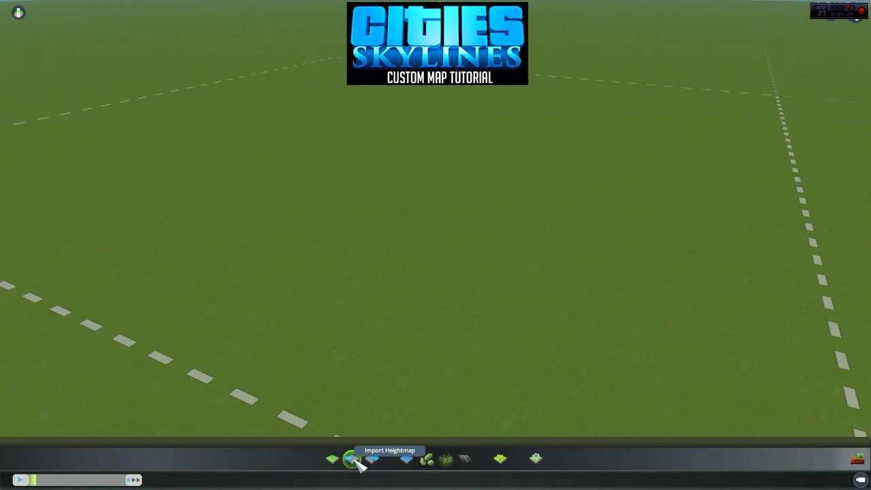
Import the heightmap "Cleveland Oh Height Map (Merged).png" into the new map and close the import options
left_click(357, 459)
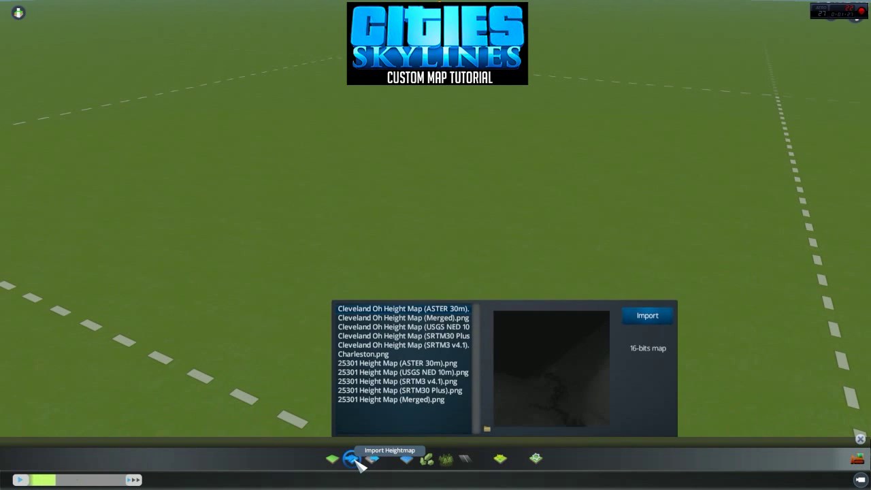
left_click(448, 320)
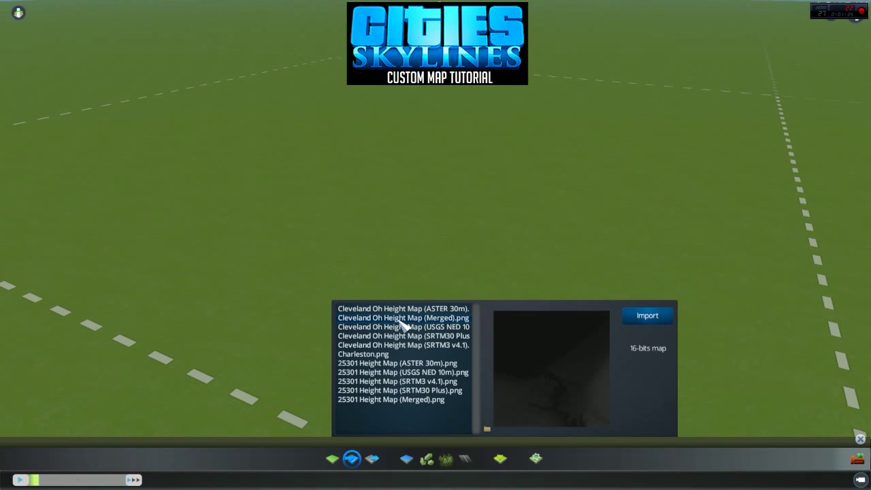
left_click(654, 320)
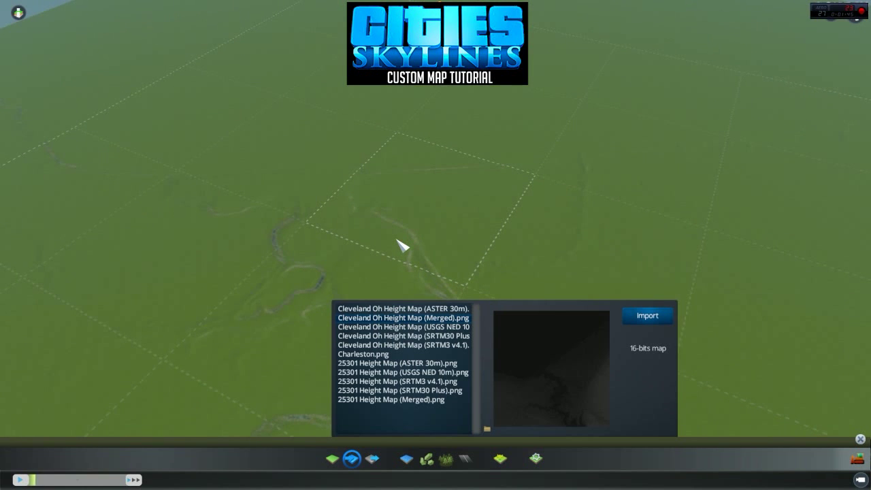
key("Escape")
Examine the imported Cleveland terrain from several distances and angles, including the river channels around the starting area
scroll(397, 239, "down", 3)
middle_click_drag(392, 259, 371, 285)
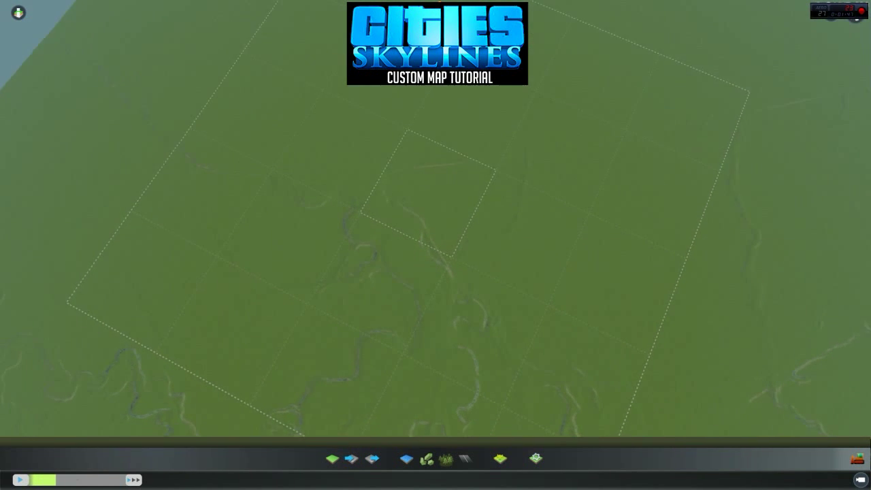
scroll(420, 226, "up", 5)
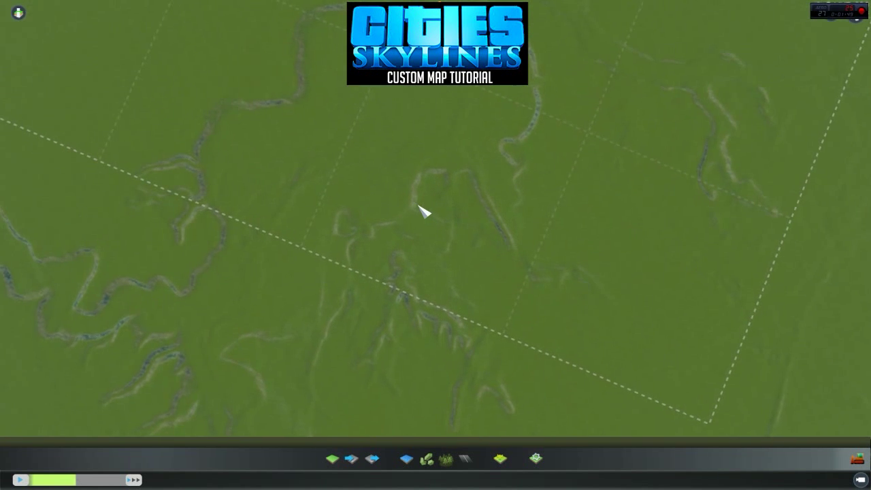
scroll(395, 204, "down", 6)
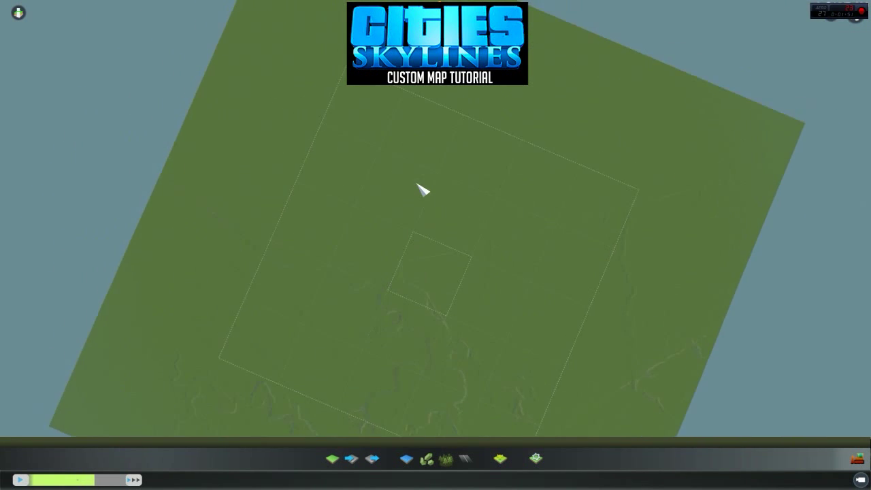
middle_click_drag(417, 183, 442, 251)
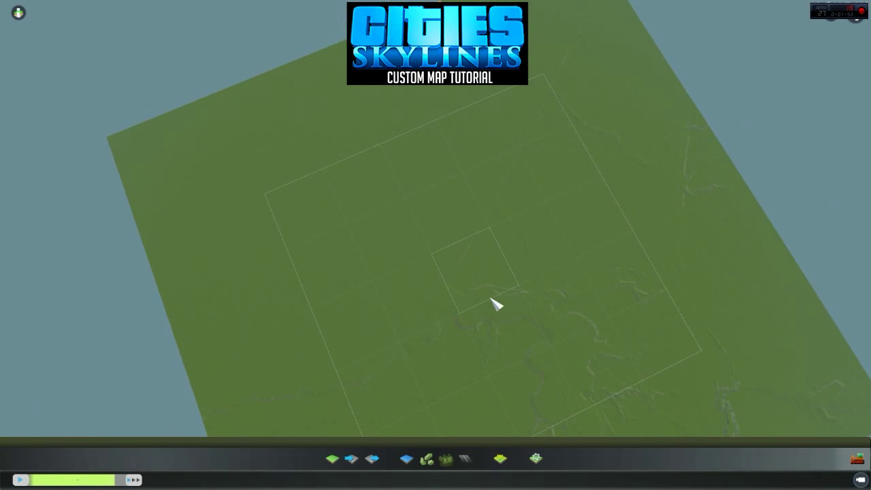
scroll(497, 304, "up", 8)
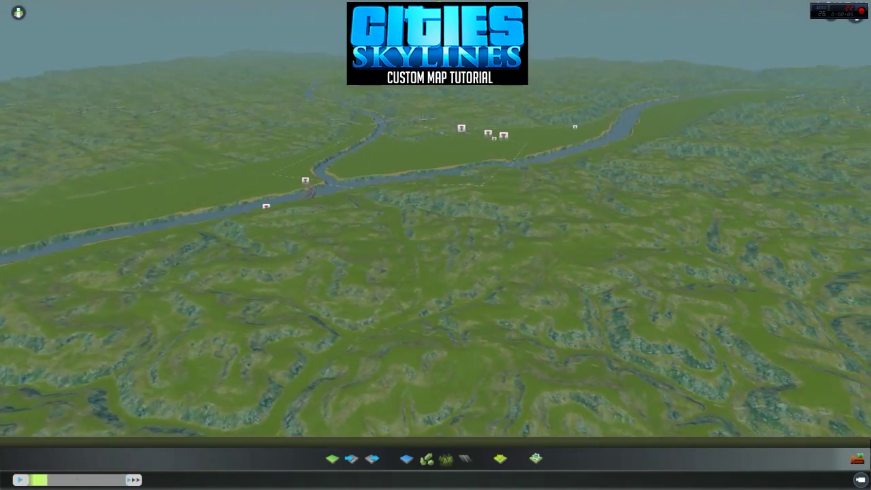
Examine the Charleston map's rivers and terrain, and review its checklist of required and recommended map features
scroll(435, 250, "up", 3)
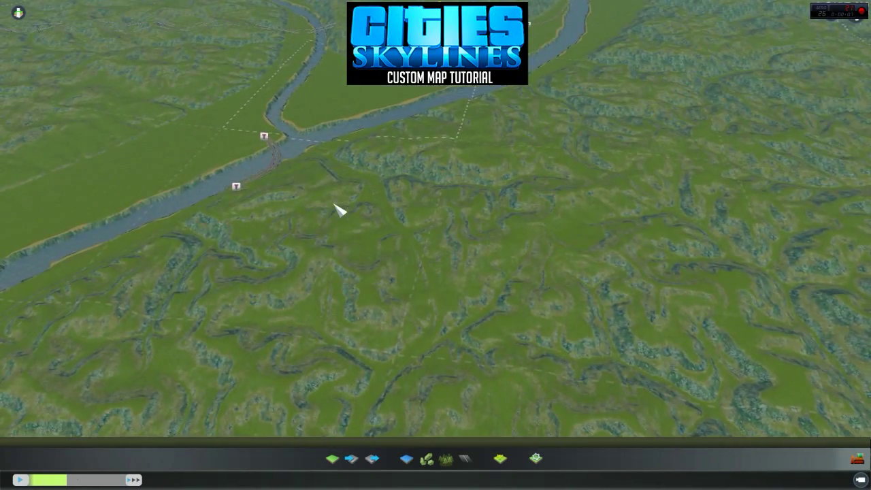
scroll(337, 206, "down", 3)
key("w")
scroll(361, 187, "down", 3)
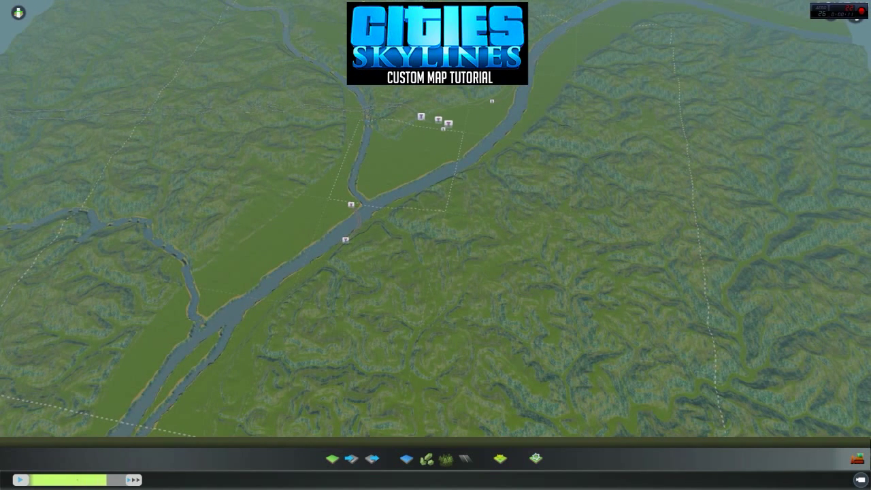
left_click(438, 14)
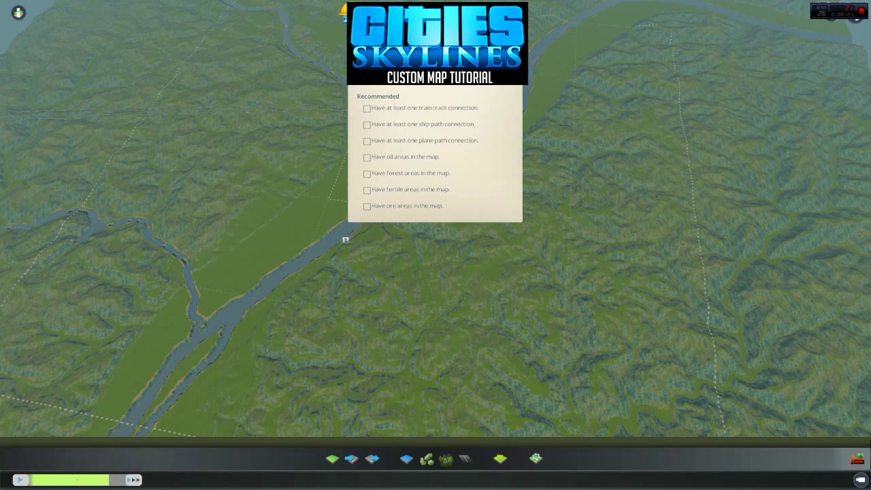
Save the map as Charleston with Publish Map in New Game Panel enabled, overwriting the existing save
key("Escape")
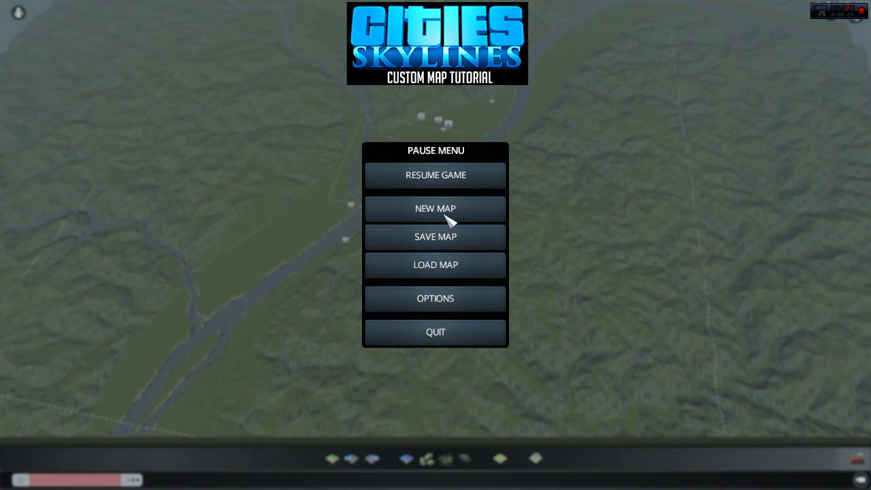
left_click(447, 240)
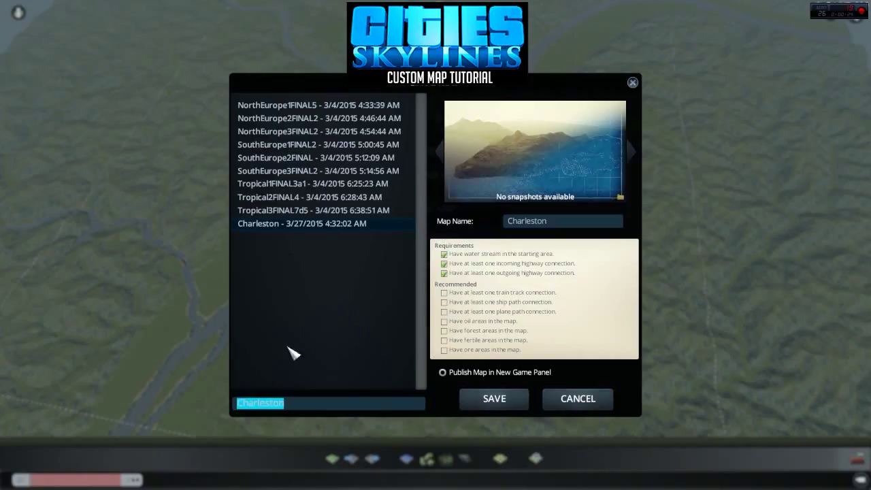
left_click(443, 372)
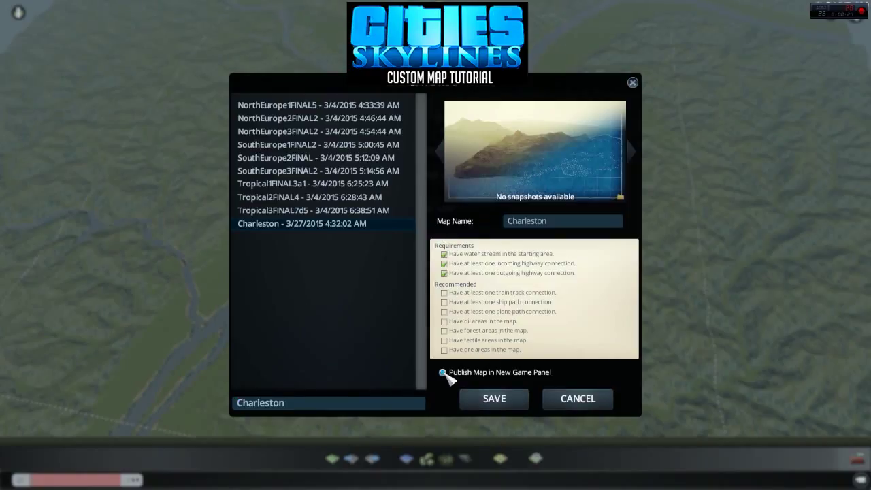
left_click(552, 225)
left_click(499, 405)
left_click(504, 402)
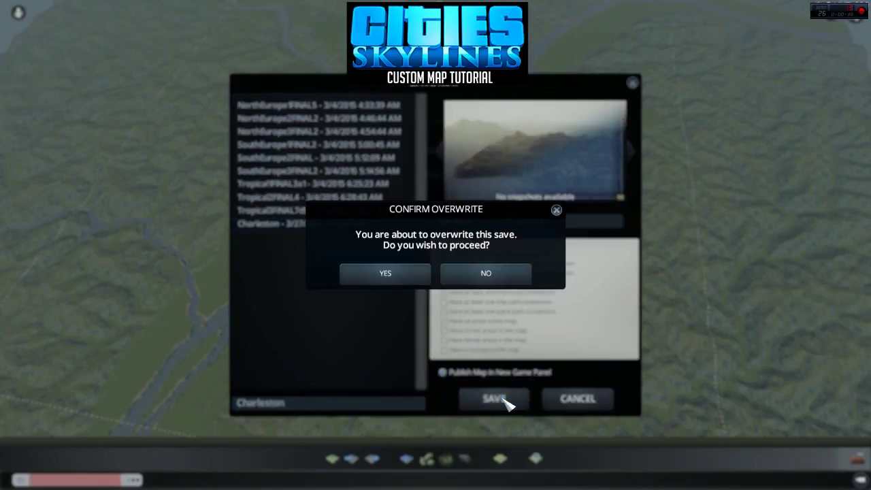
left_click(402, 280)
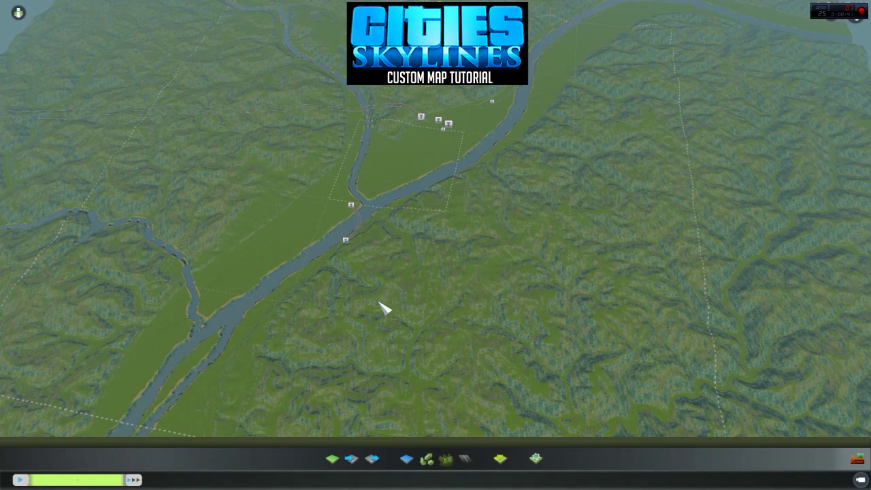
Quit the Map Editor and return to the game's main menu
key("Escape")
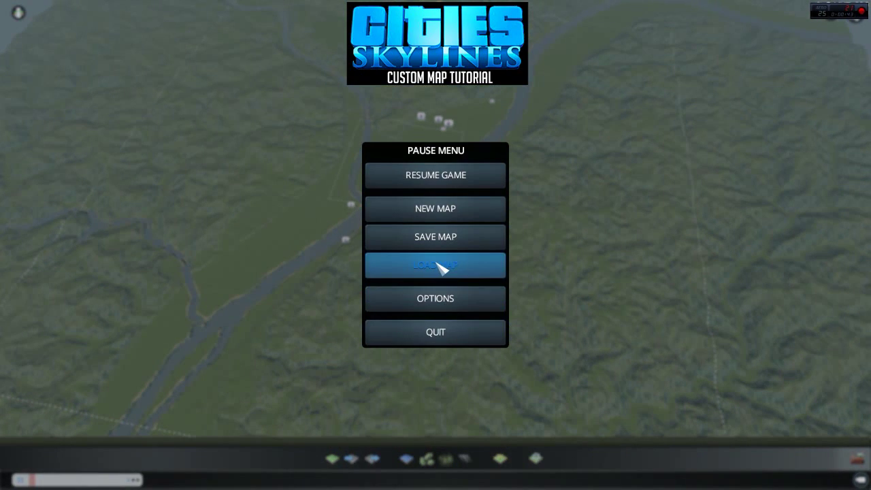
left_click(443, 336)
left_click(349, 276)
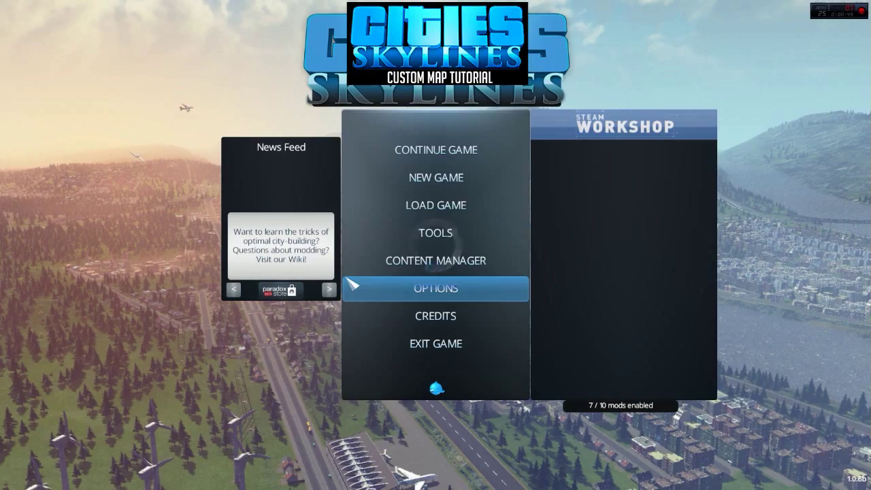
Start a new game on the custom Charleston map
left_click(433, 181)
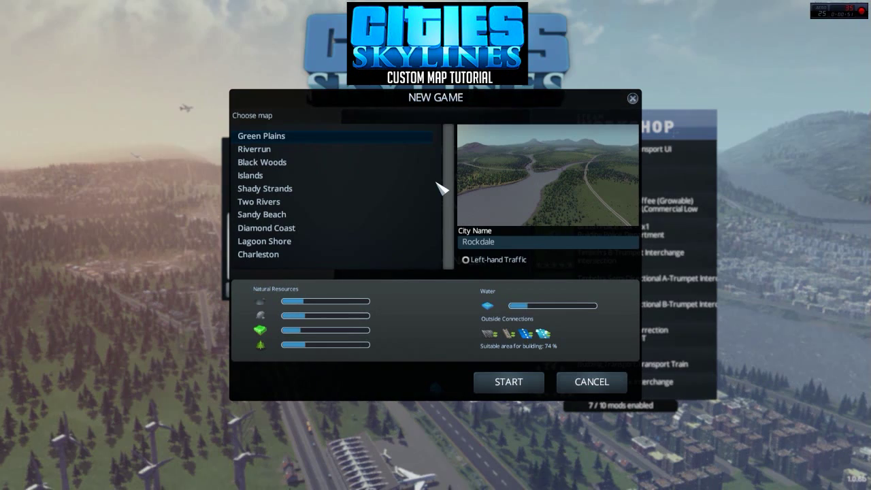
left_click(275, 255)
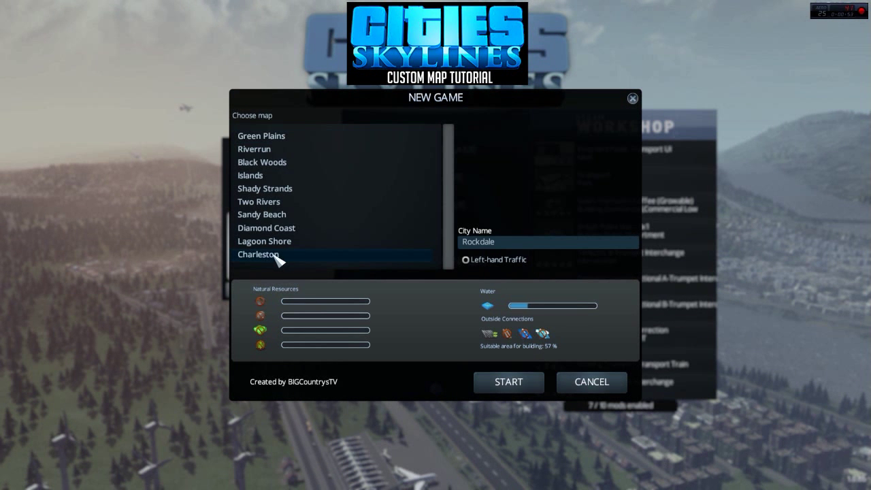
left_click(510, 382)
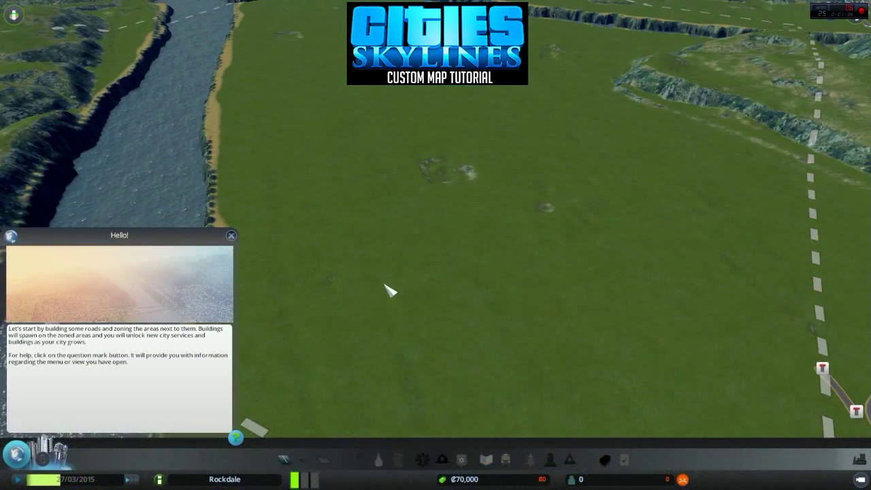
Examine the Charleston starting area in play, viewing the riverbanks up close and the river junction with its highway connections from above
middle_click_drag(316, 222, 456, 264)
key("s")
scroll(449, 279, "up", 5)
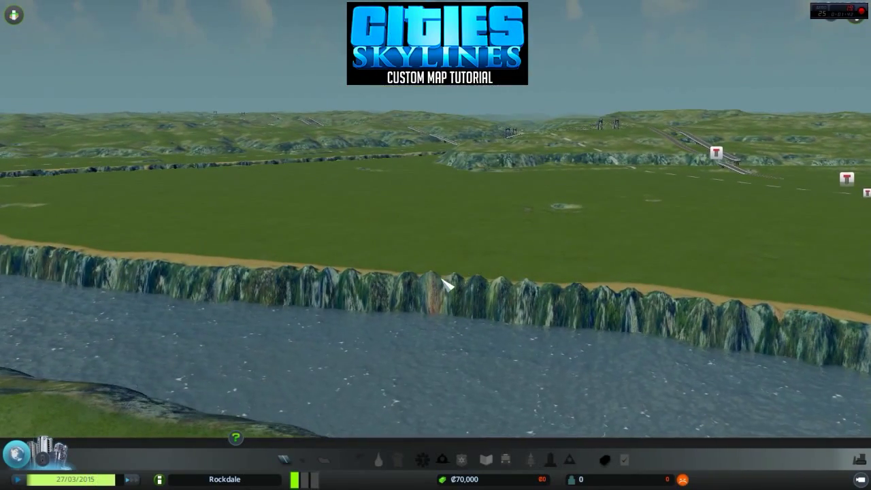
middle_click_drag(442, 279, 436, 245)
scroll(440, 251, "down", 6)
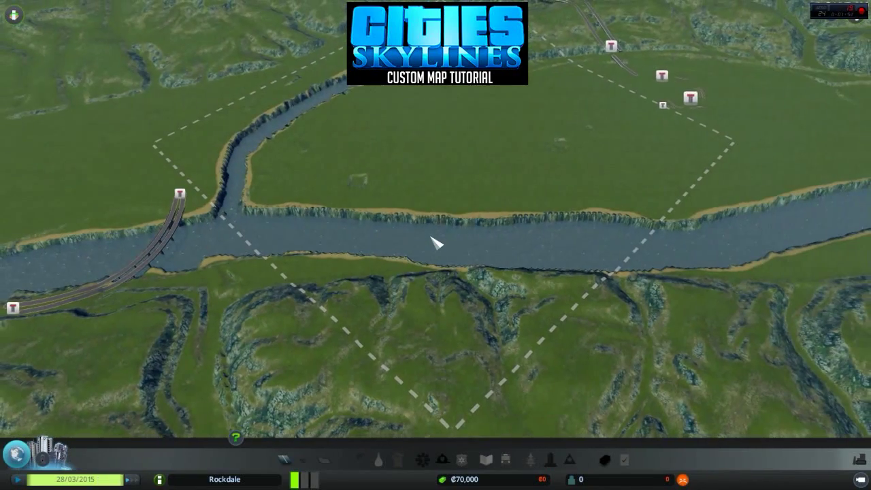